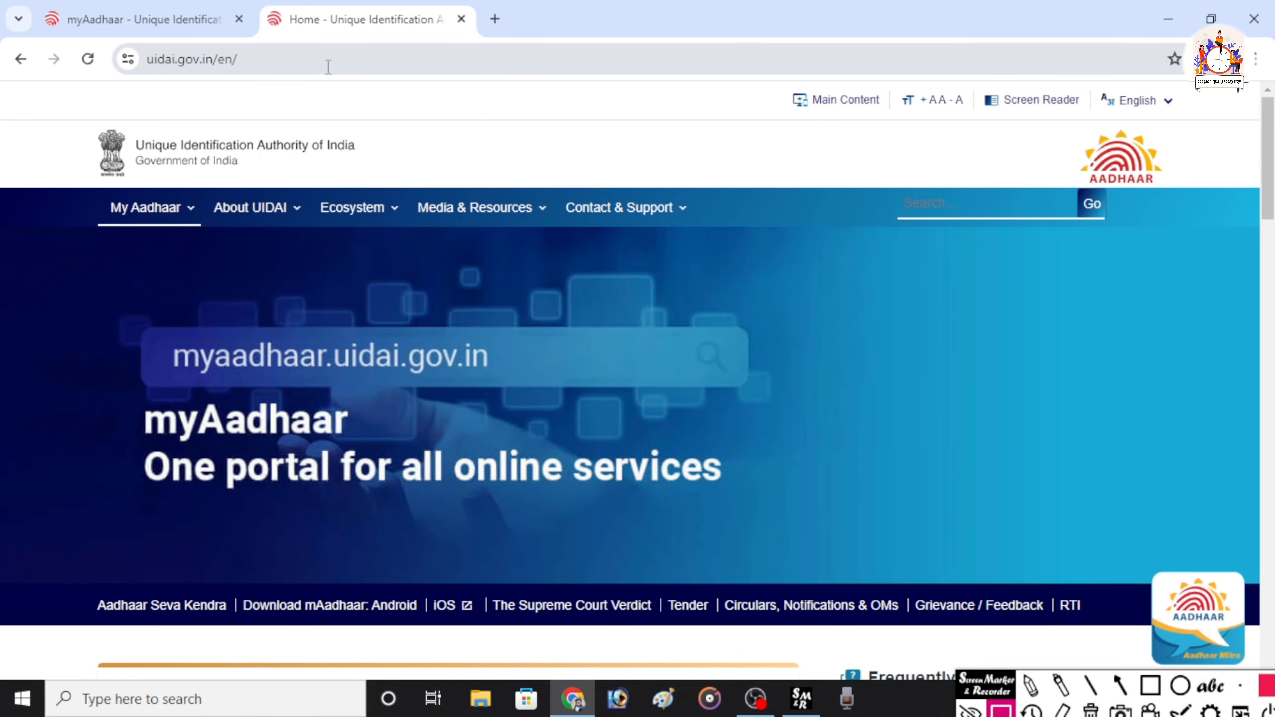
Step: Reach the myAadhaar portal through the UIDAI website, found with a web search for "uidai" and entered in English
click(328, 65)
text(uidai)
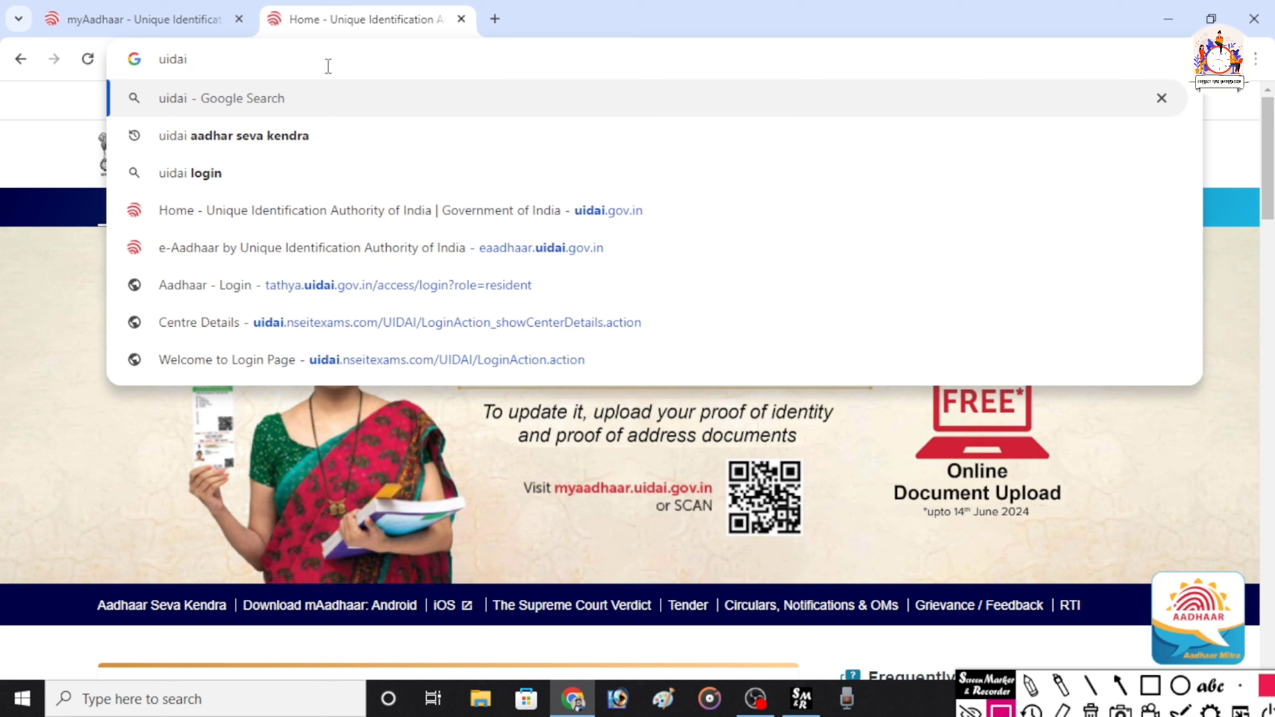
key(Return)
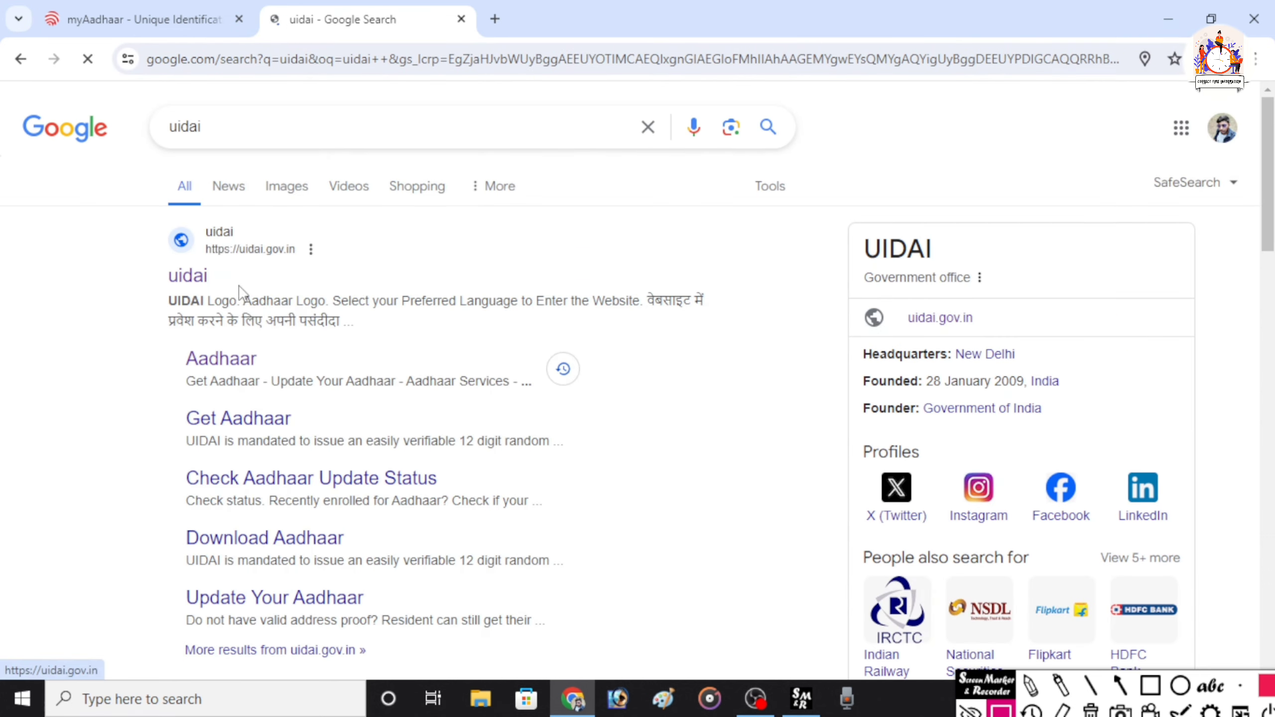
click(189, 281)
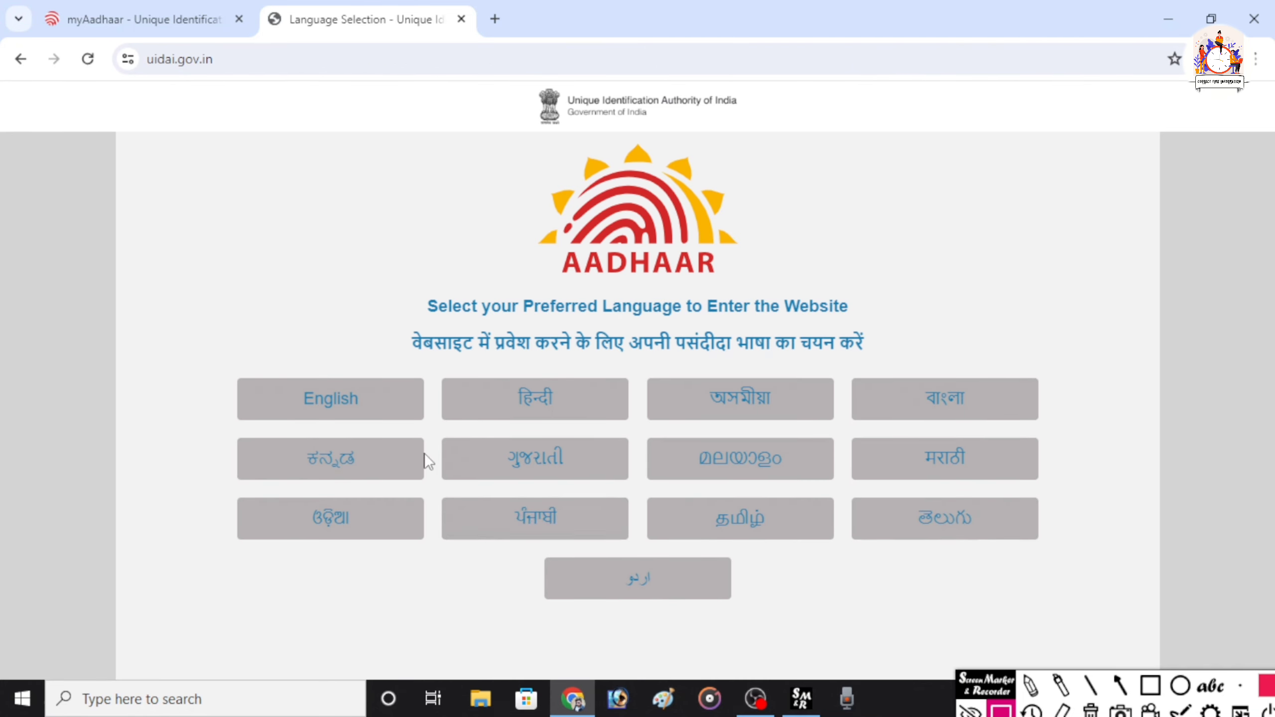
click(350, 417)
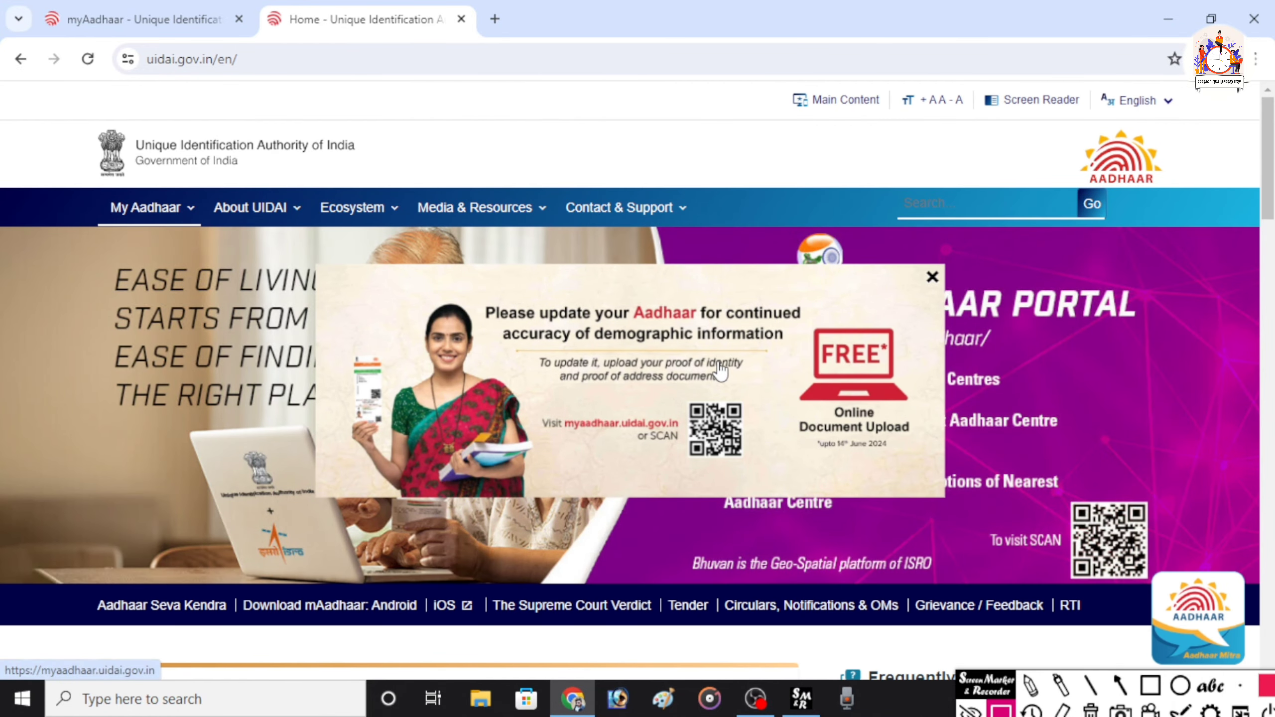
click(721, 367)
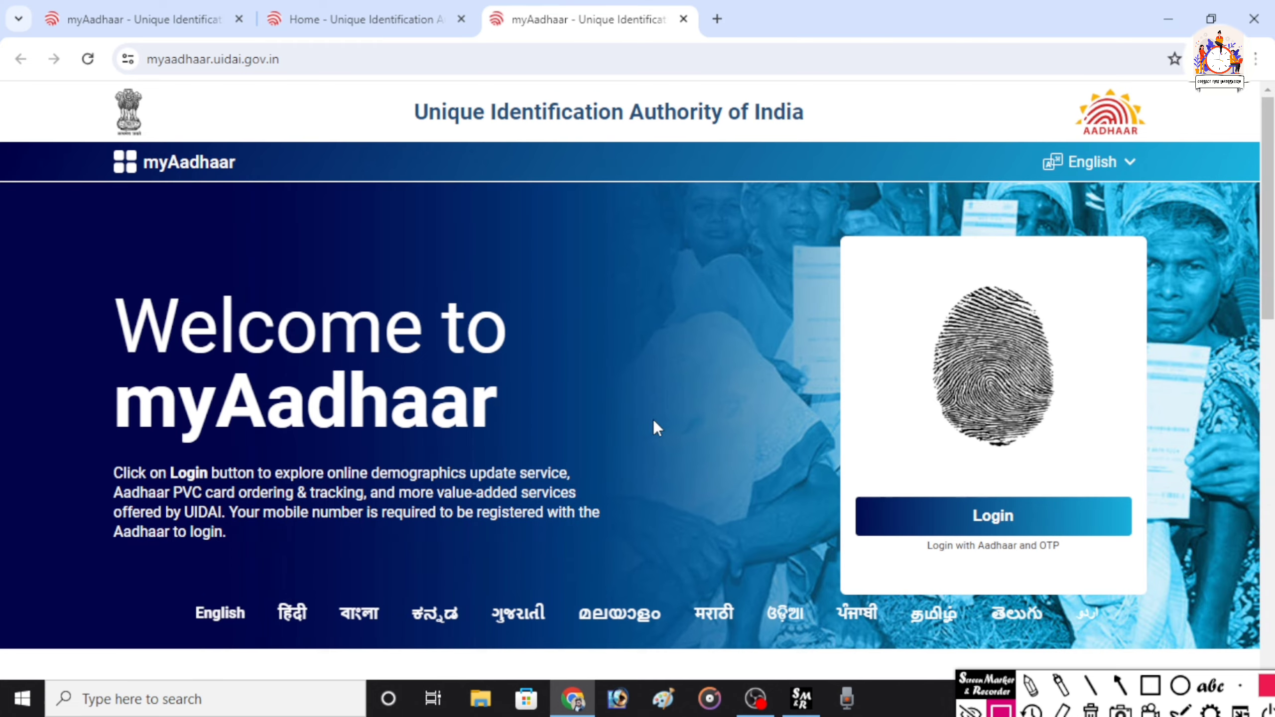
Step: Look through the myAadhaar services offered with and without a registered mobile number
scroll(606, 500, down, 12)
scroll(1055, 392, up, 10)
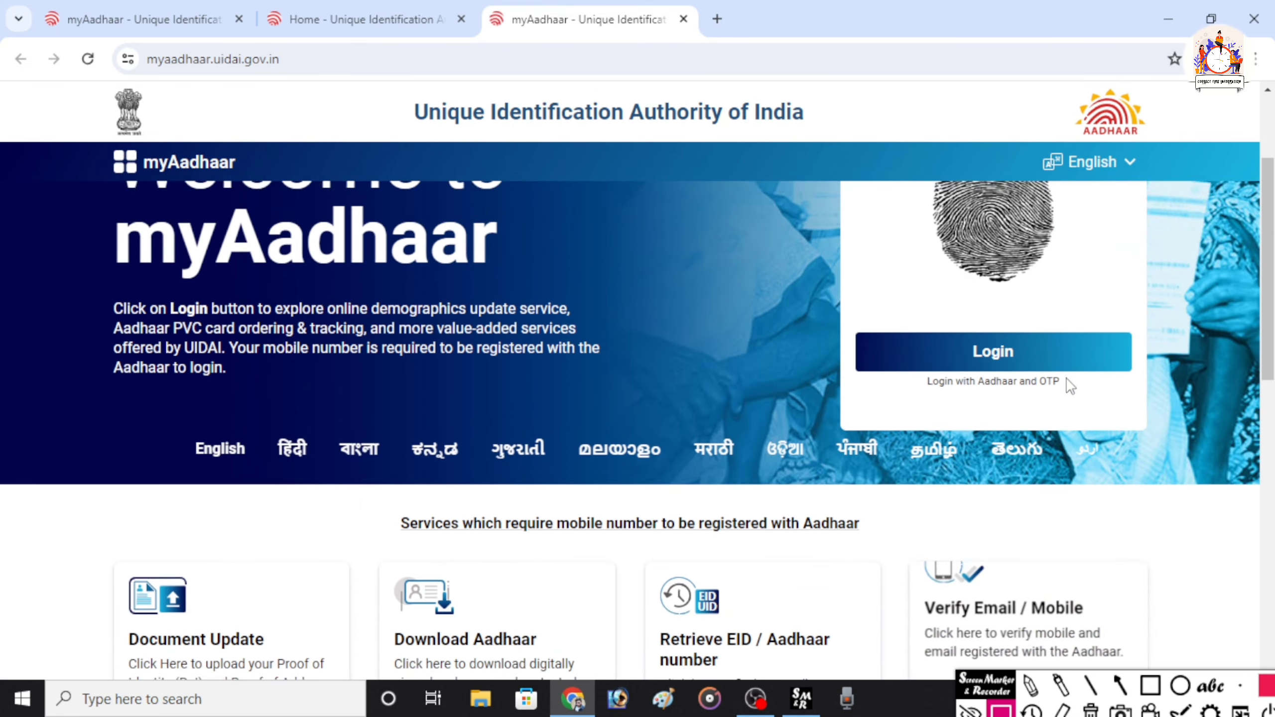
scroll(1070, 387, up, 1)
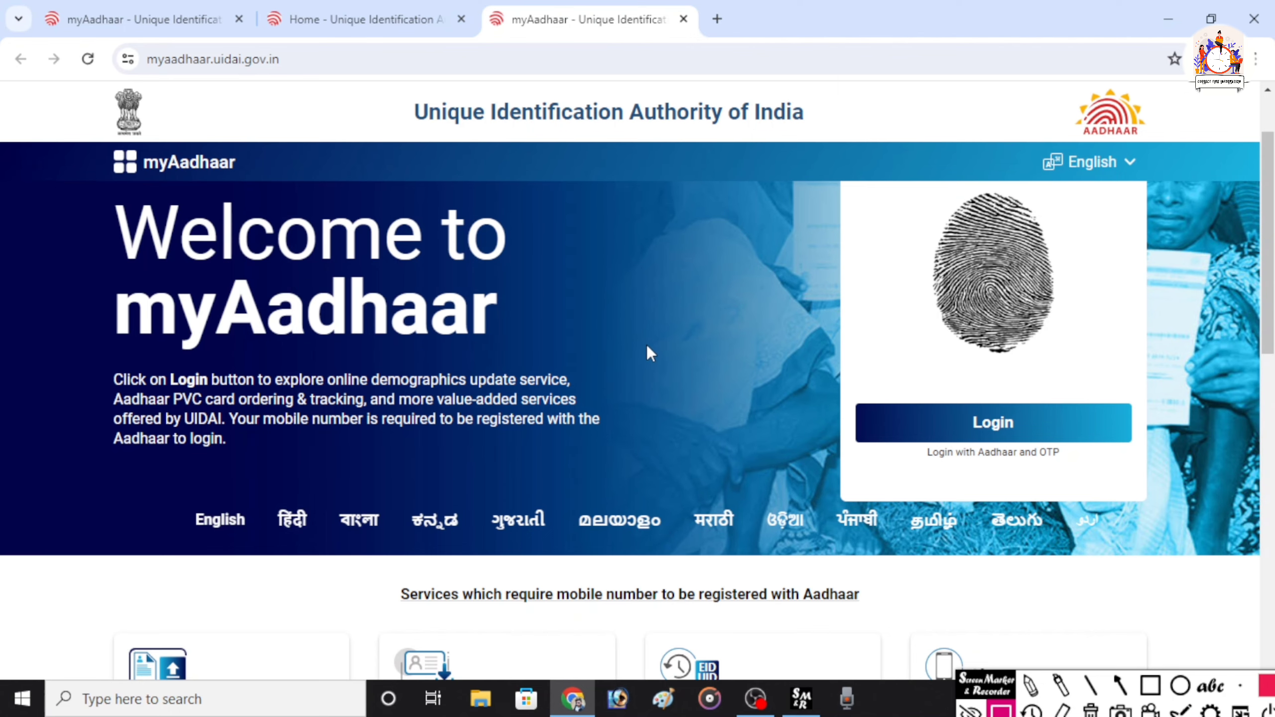
scroll(648, 352, down, 3)
scroll(799, 381, up, 3)
scroll(432, 462, down, 5)
scroll(778, 382, down, 6)
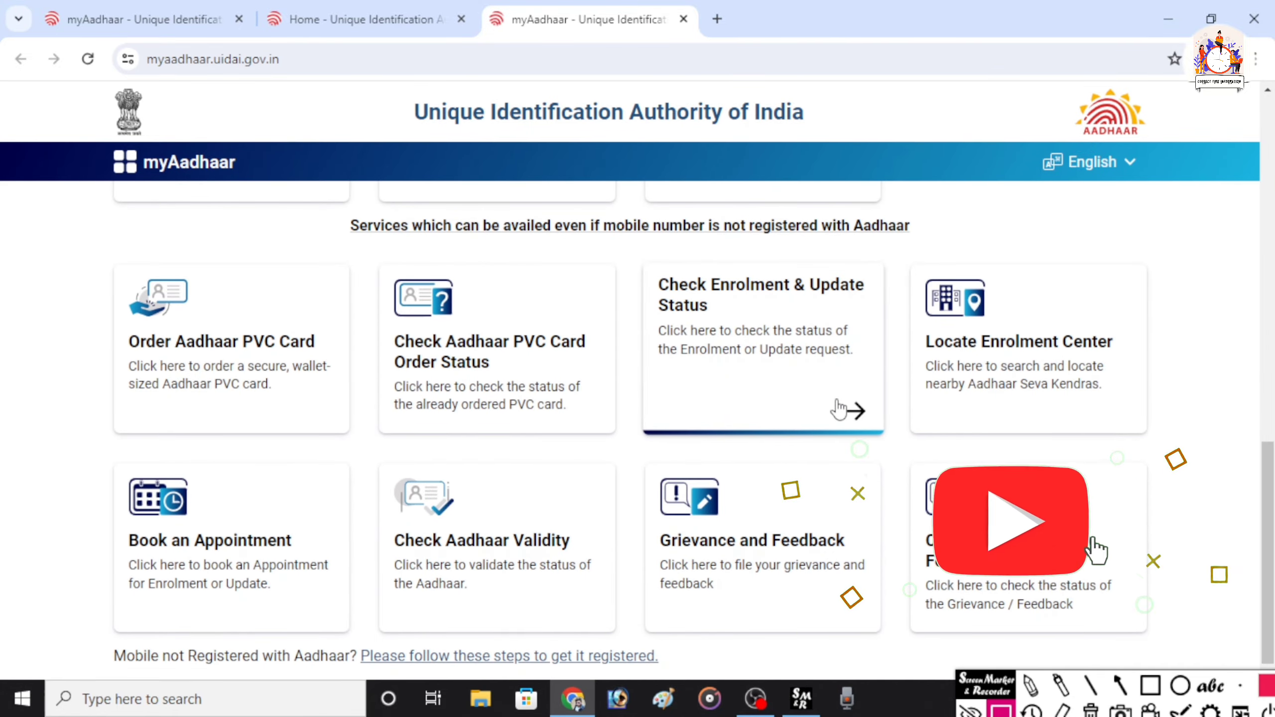
scroll(844, 415, up, 8)
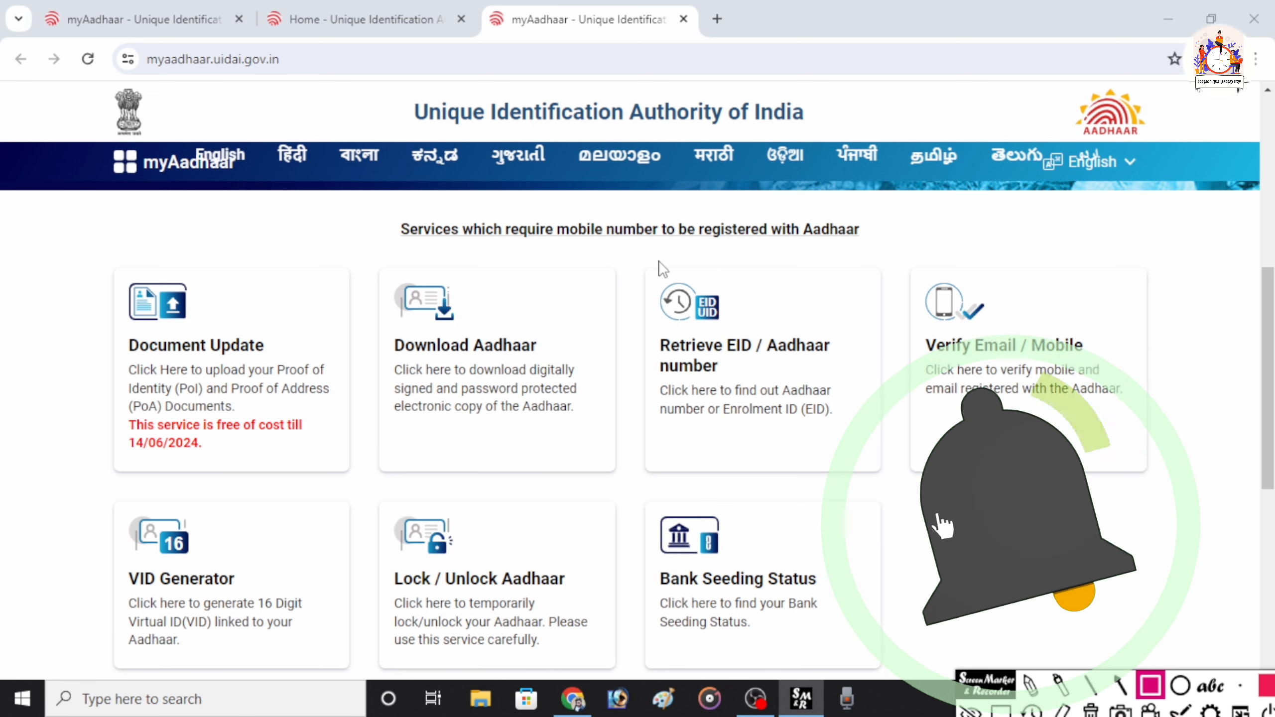
Step: Outline the Retrieve EID / Aadhaar number card with a red rectangle, remove the marking and open that service
mouse_move(622, 266)
mouse_down()
mouse_move(709, 359)
mouse_move(871, 467)
mouse_up()
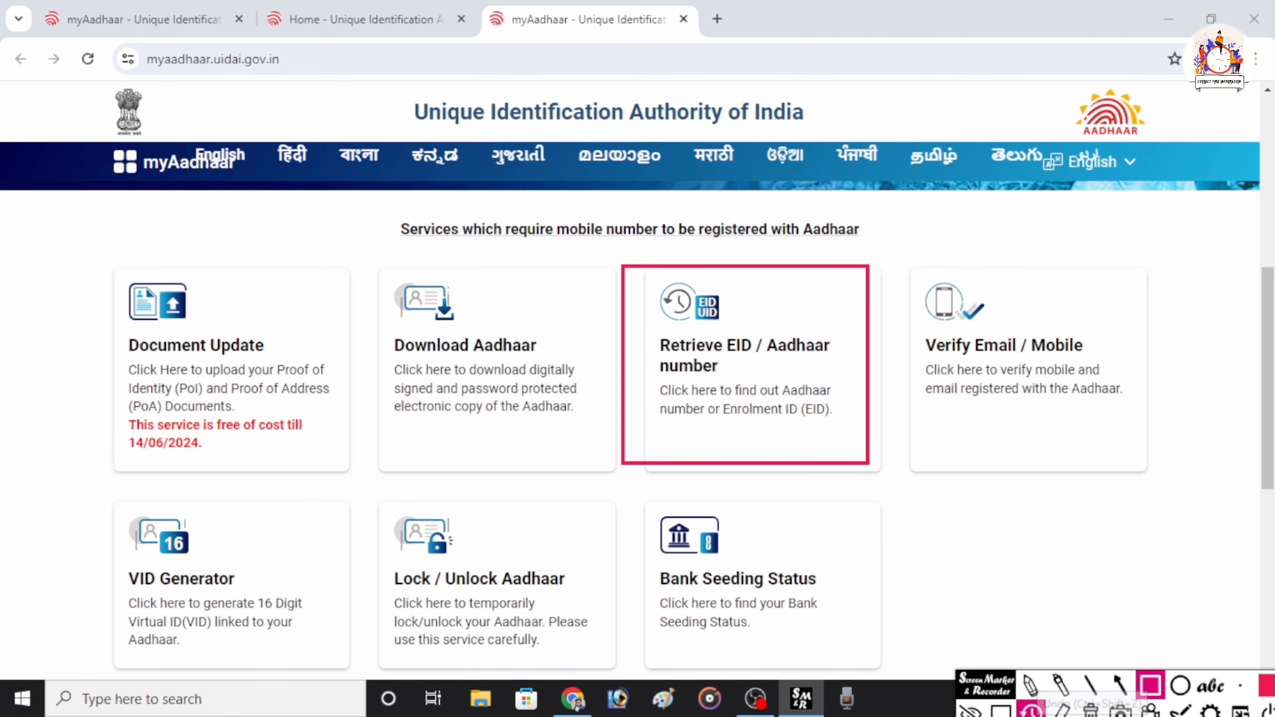
click(1032, 710)
click(1001, 710)
click(774, 309)
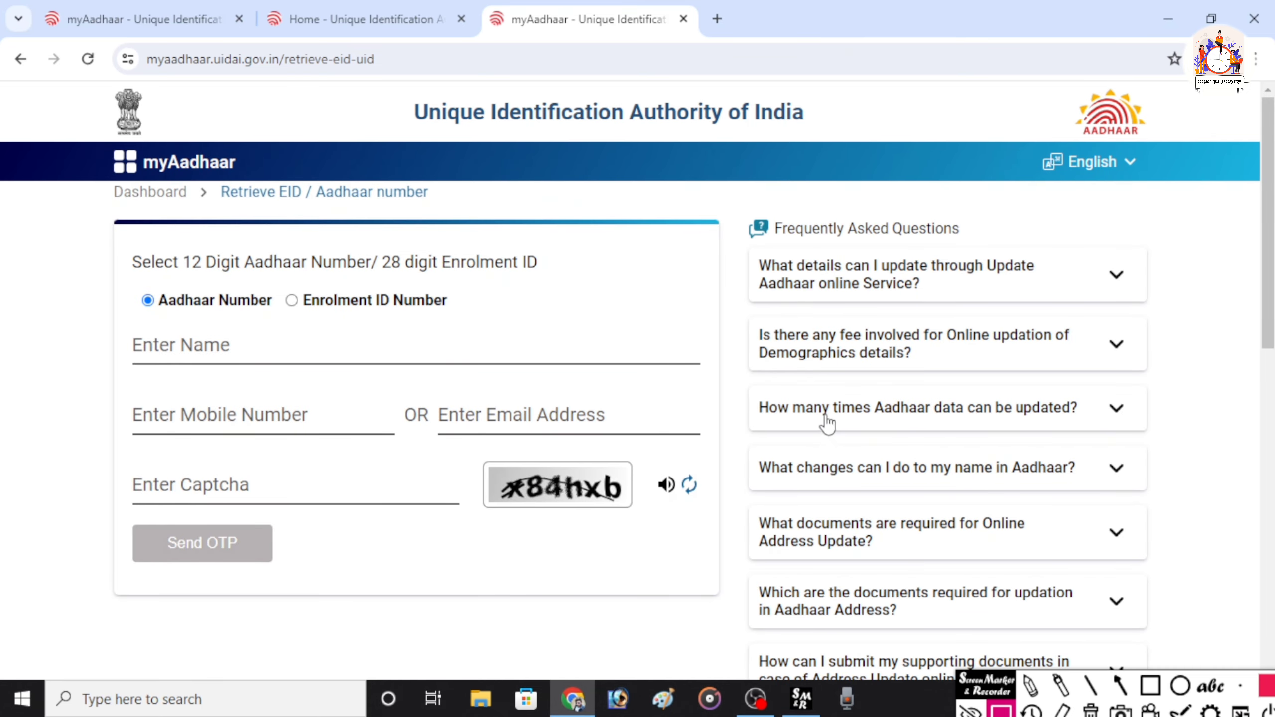
Step: Outline the Aadhaar Number option, the Enrolment ID Number option and the name field with red rectangles, and remove the markings
click(1150, 685)
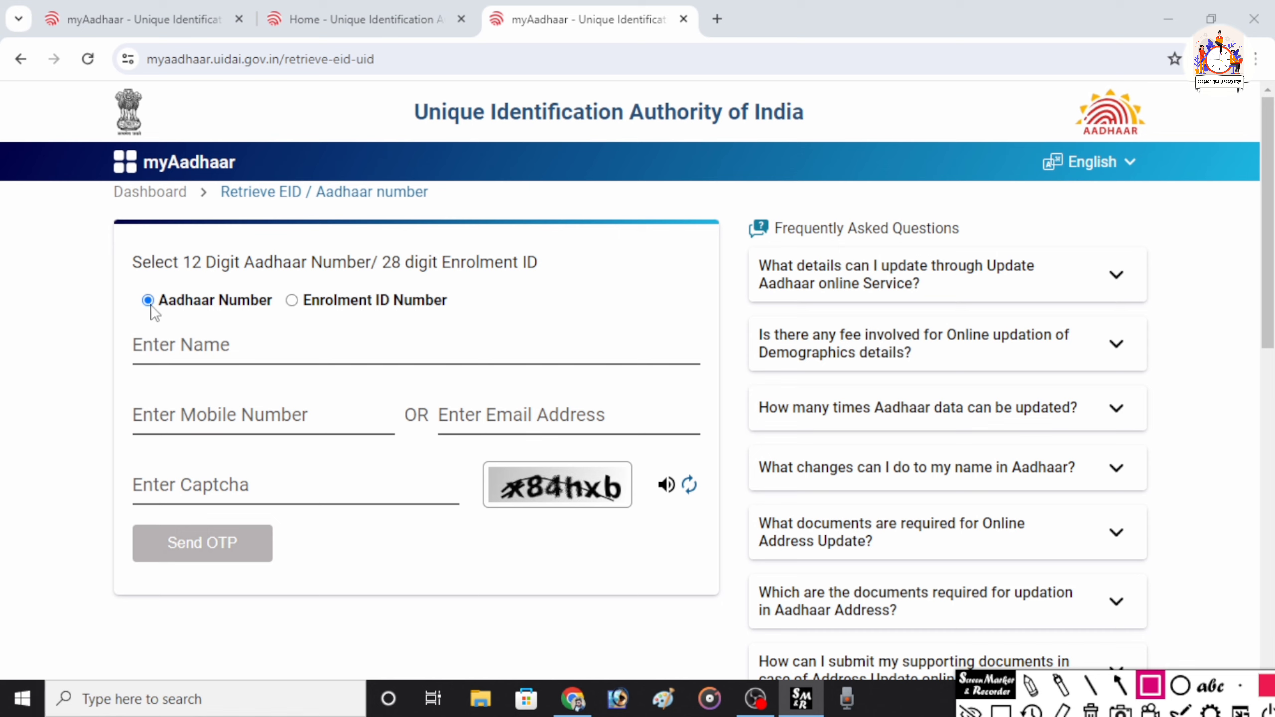
drag(129, 283, 275, 323)
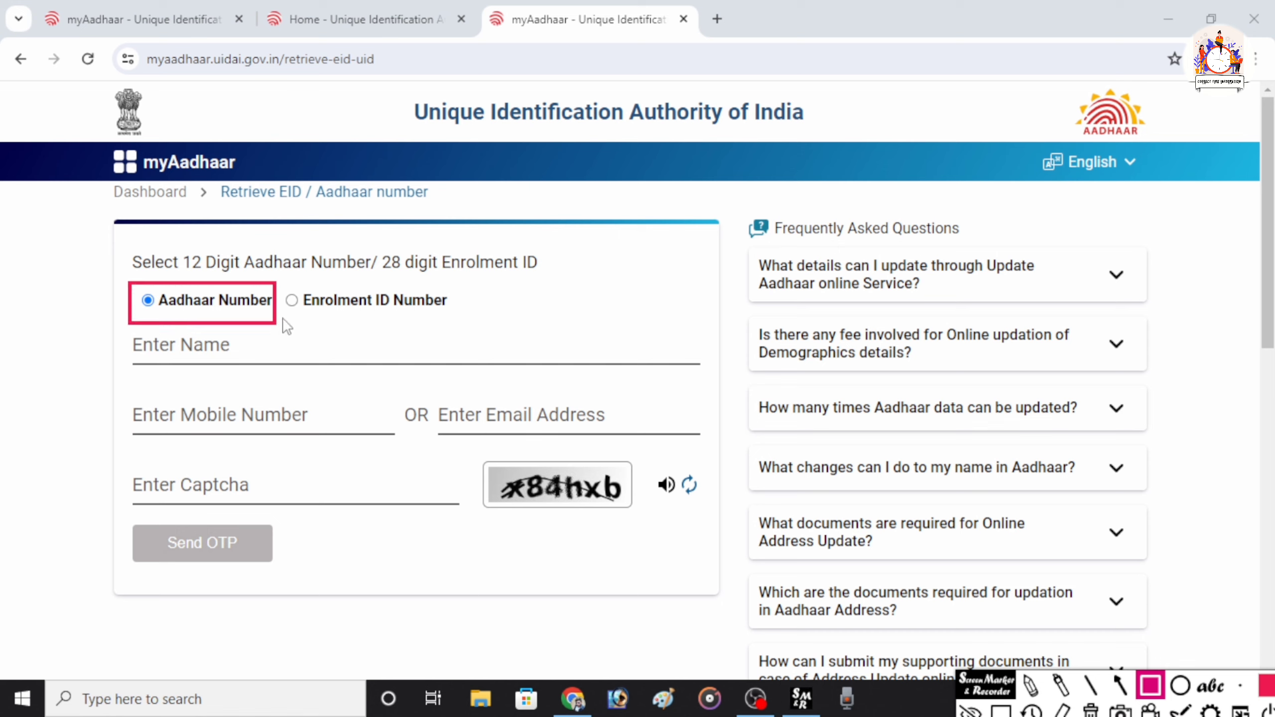
mouse_move(283, 280)
mouse_down()
mouse_move(426, 333)
mouse_move(492, 336)
mouse_move(475, 320)
mouse_up()
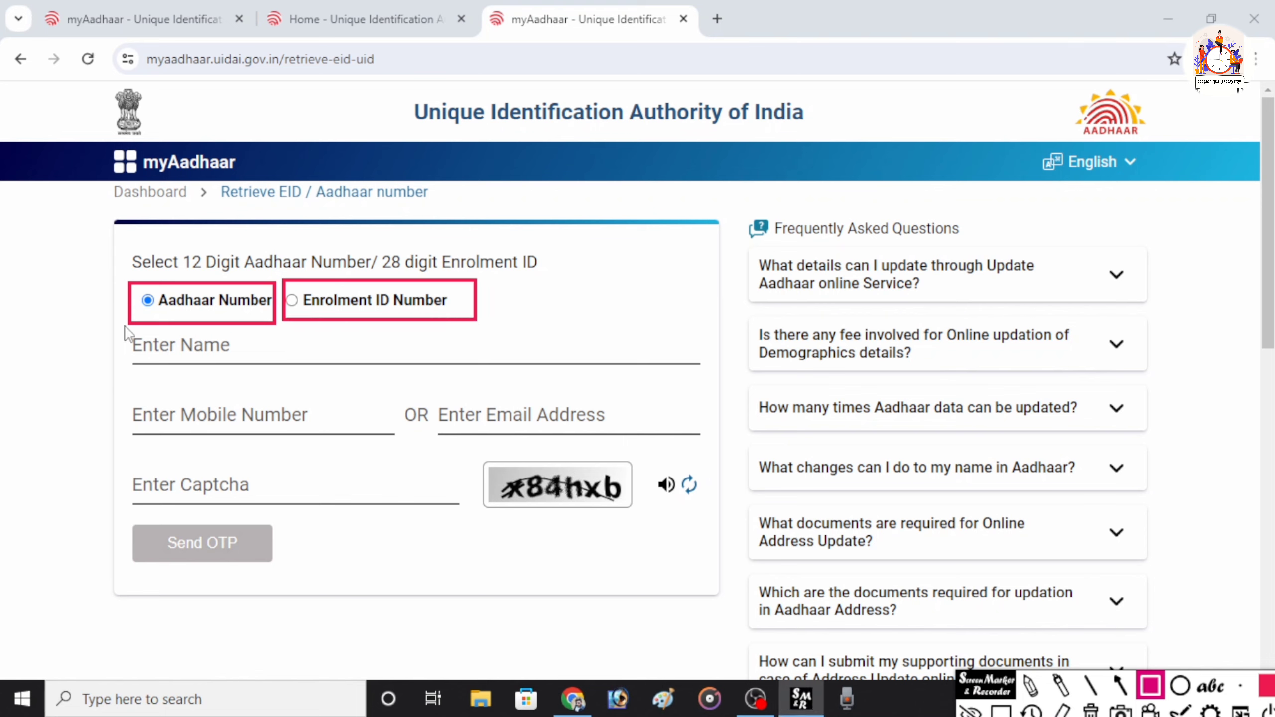
mouse_move(124, 327)
mouse_down()
mouse_move(337, 365)
mouse_move(638, 366)
mouse_up()
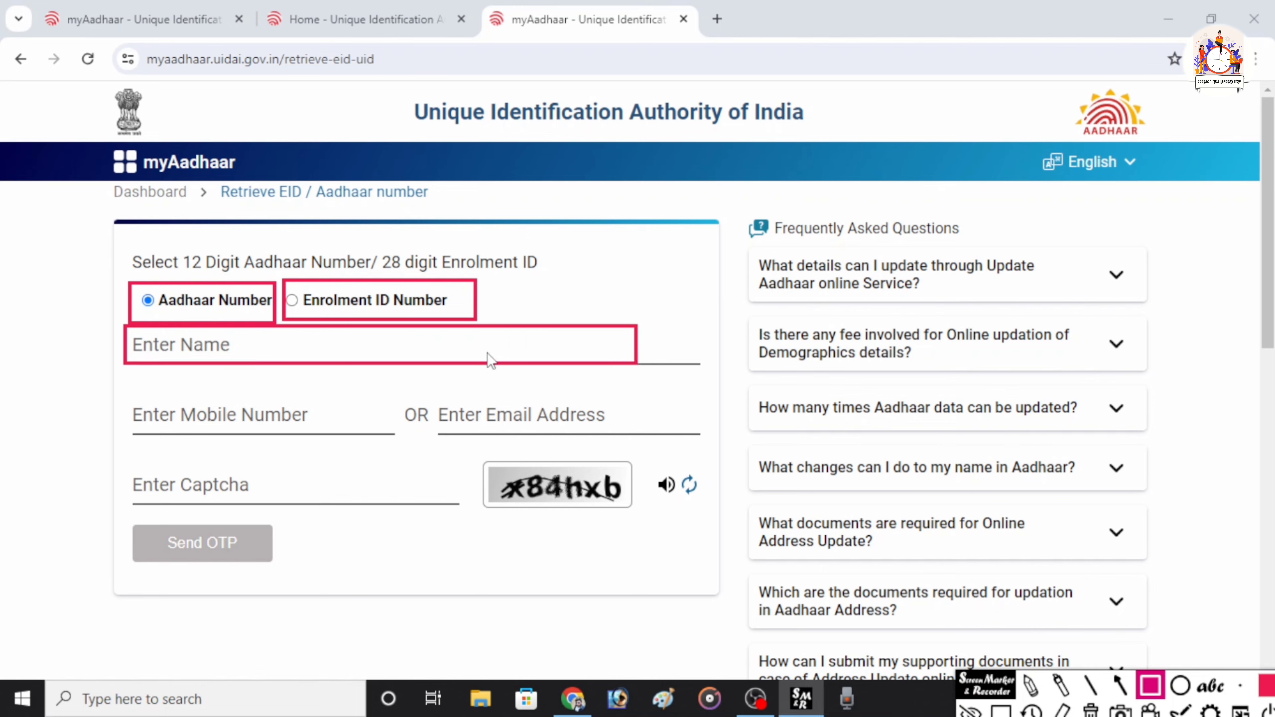
click(1030, 709)
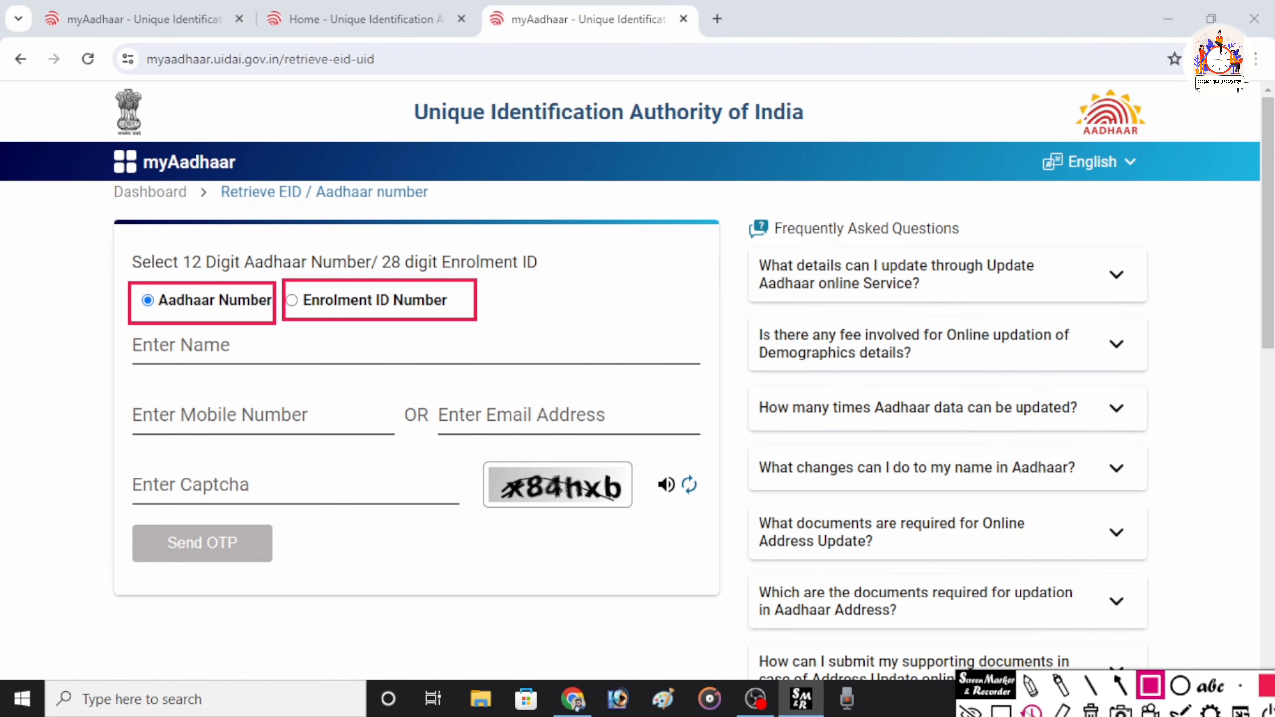
click(1030, 710)
click(1030, 710)
click(1001, 709)
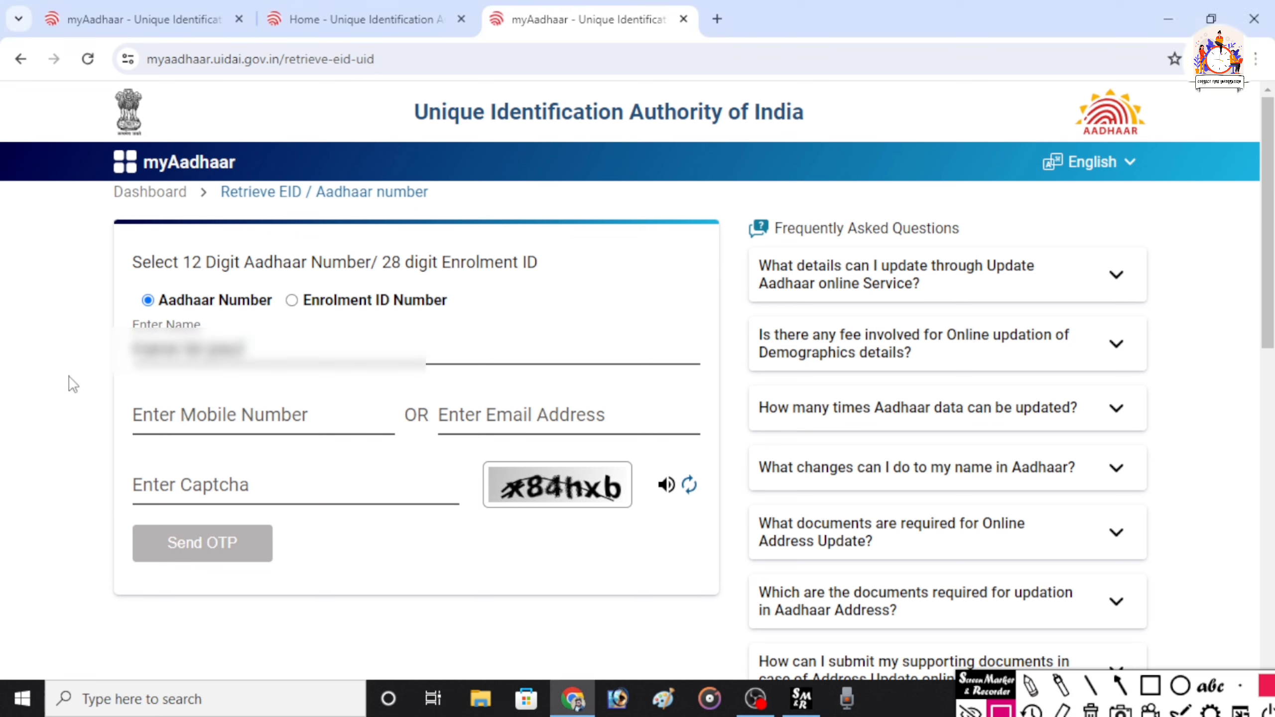
Step: Outline the mobile number and email address fields with red rectangles, and remove both markings
click(1150, 685)
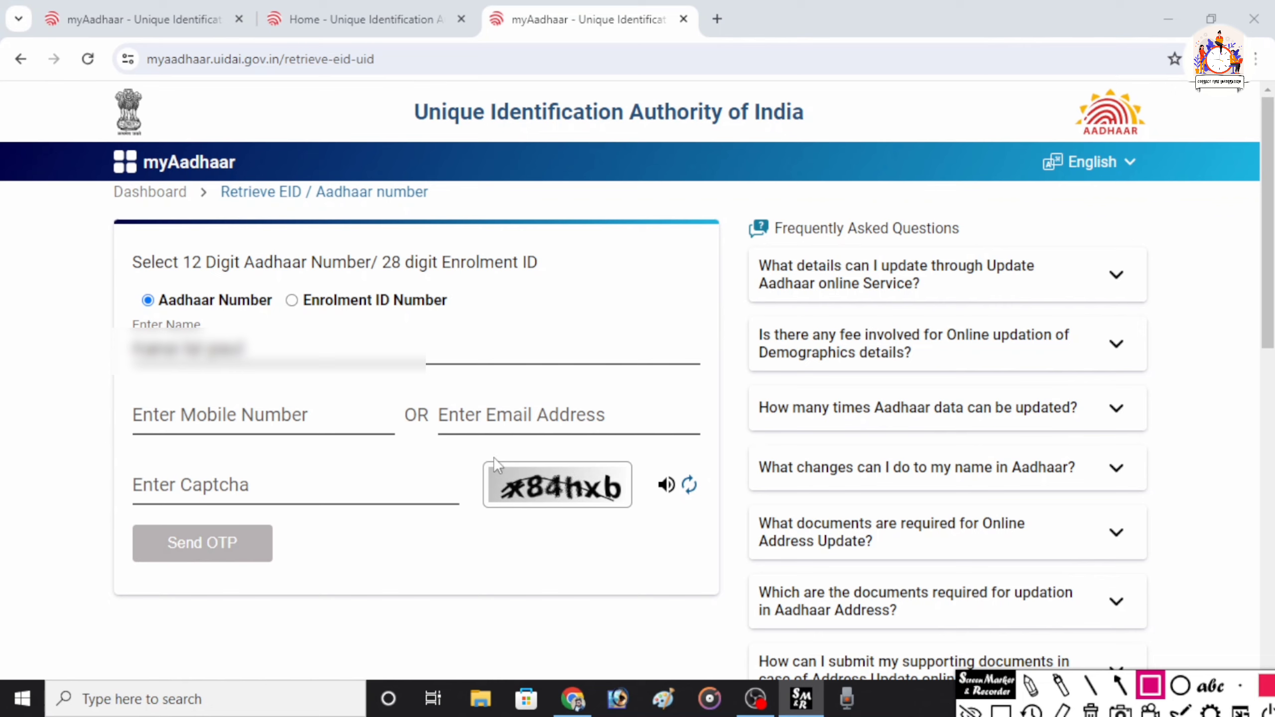
mouse_move(119, 394)
mouse_down()
mouse_move(240, 404)
mouse_move(385, 442)
mouse_up()
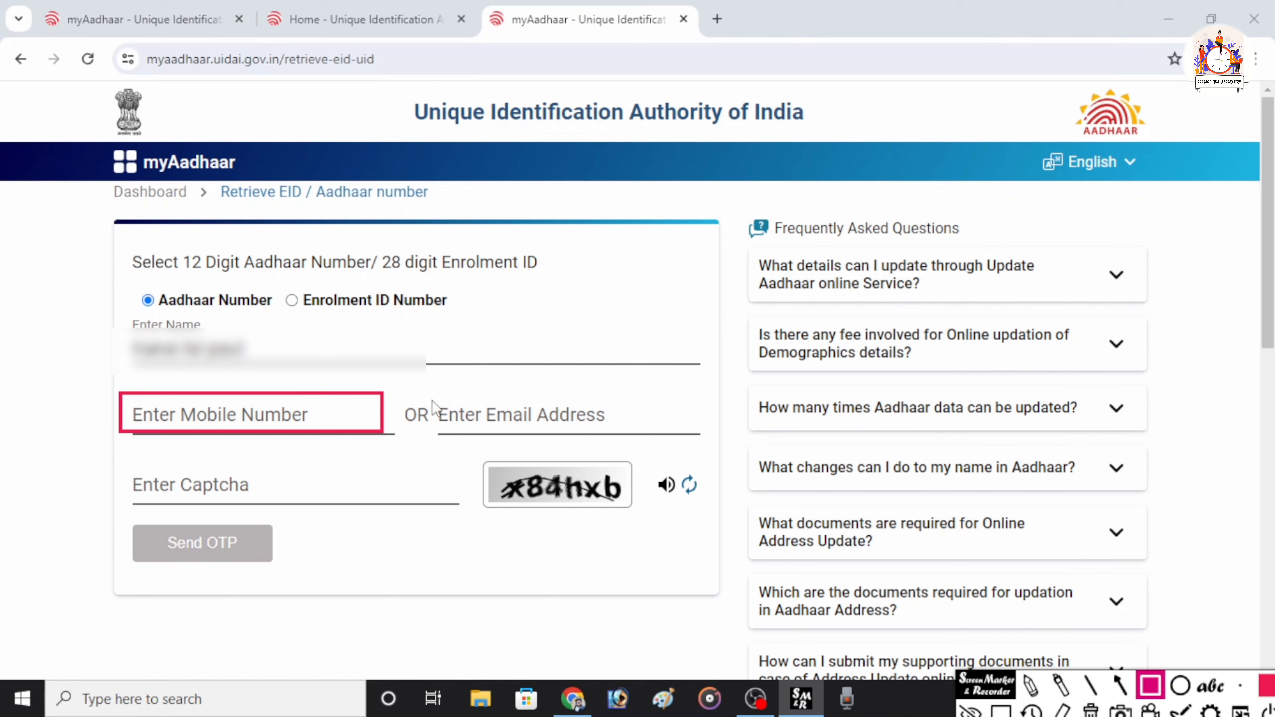
mouse_move(429, 393)
mouse_down()
mouse_move(618, 436)
mouse_move(686, 436)
mouse_up()
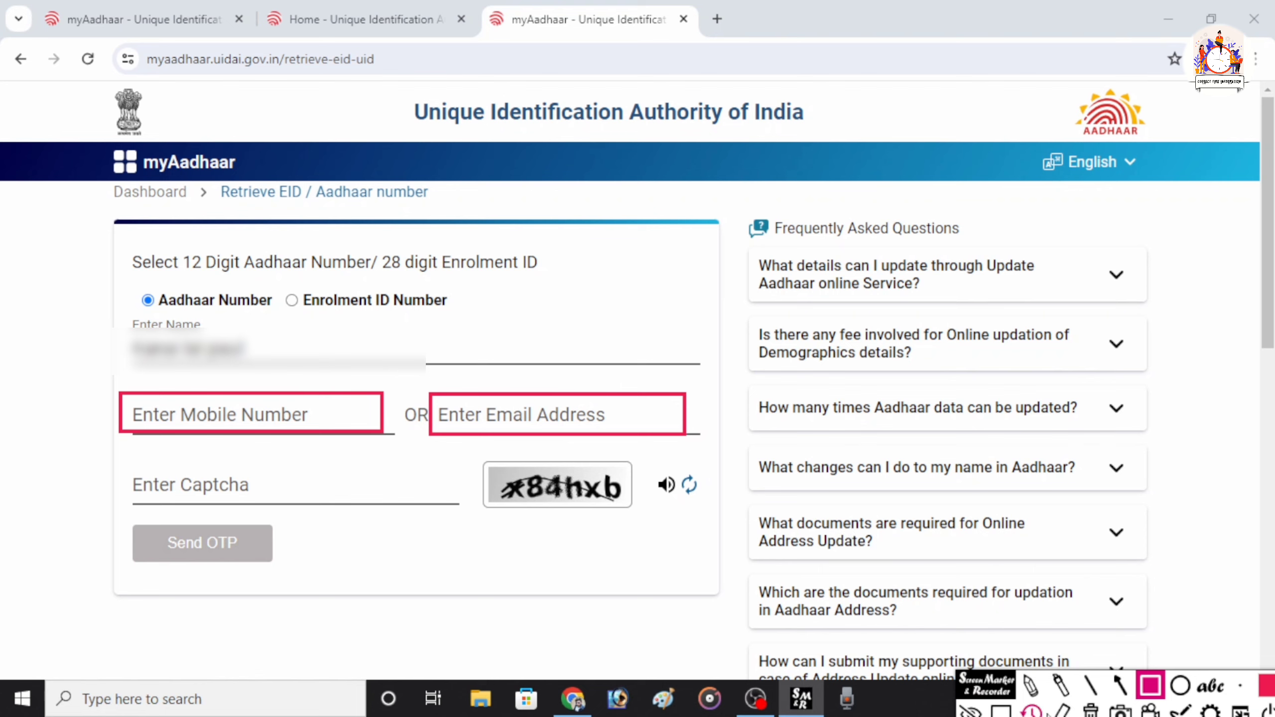
click(1032, 710)
click(1032, 709)
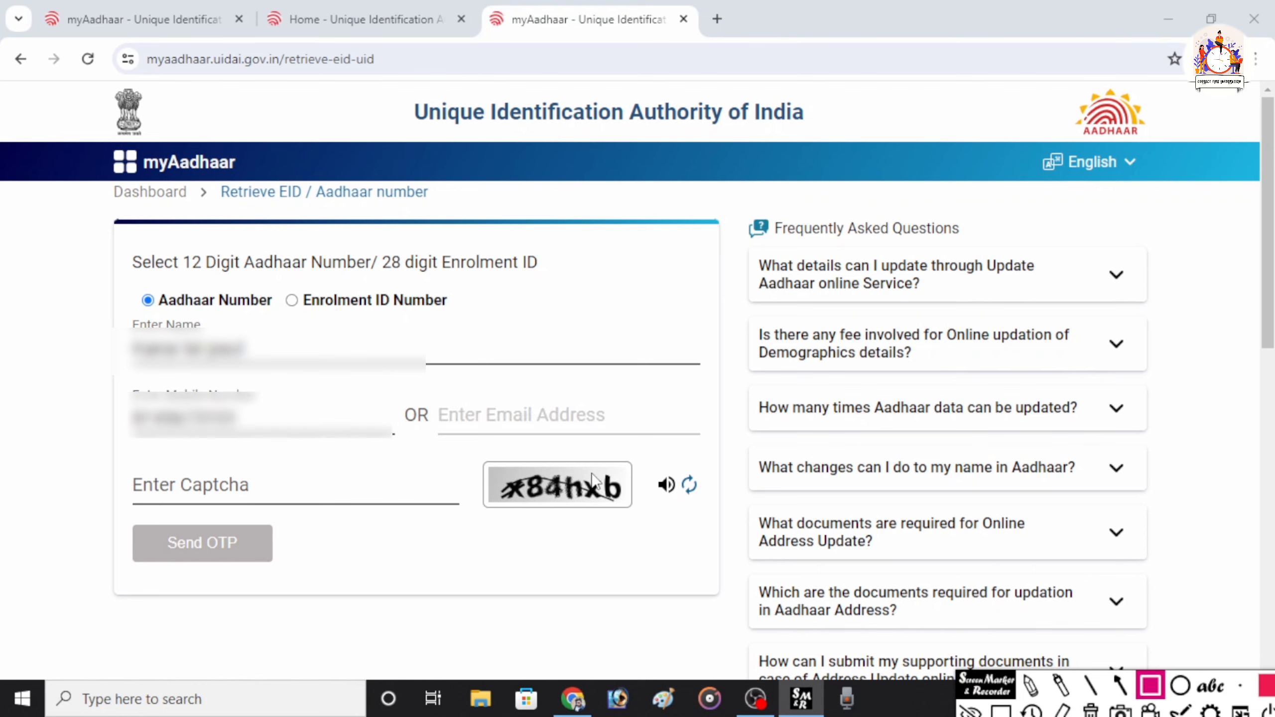
Step: Outline the captcha field and the Send OTP button with red rectangles, and request the OTP
drag(128, 458, 448, 507)
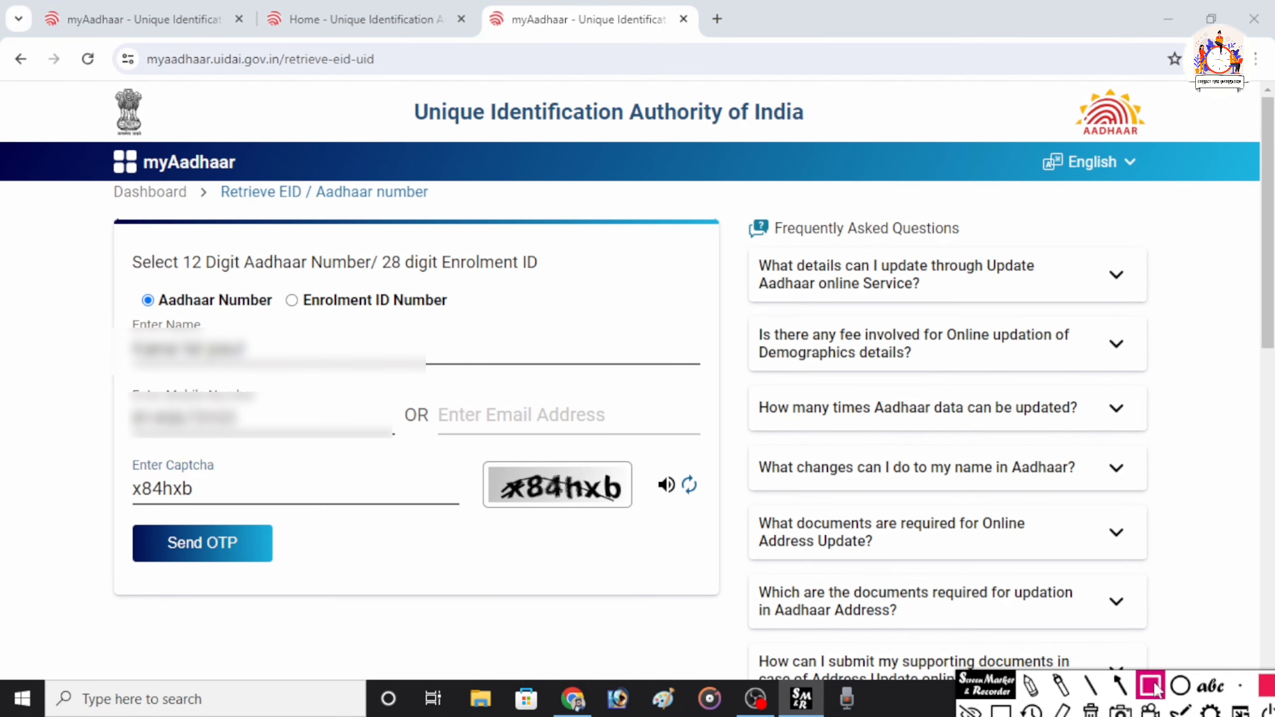
drag(114, 513, 300, 570)
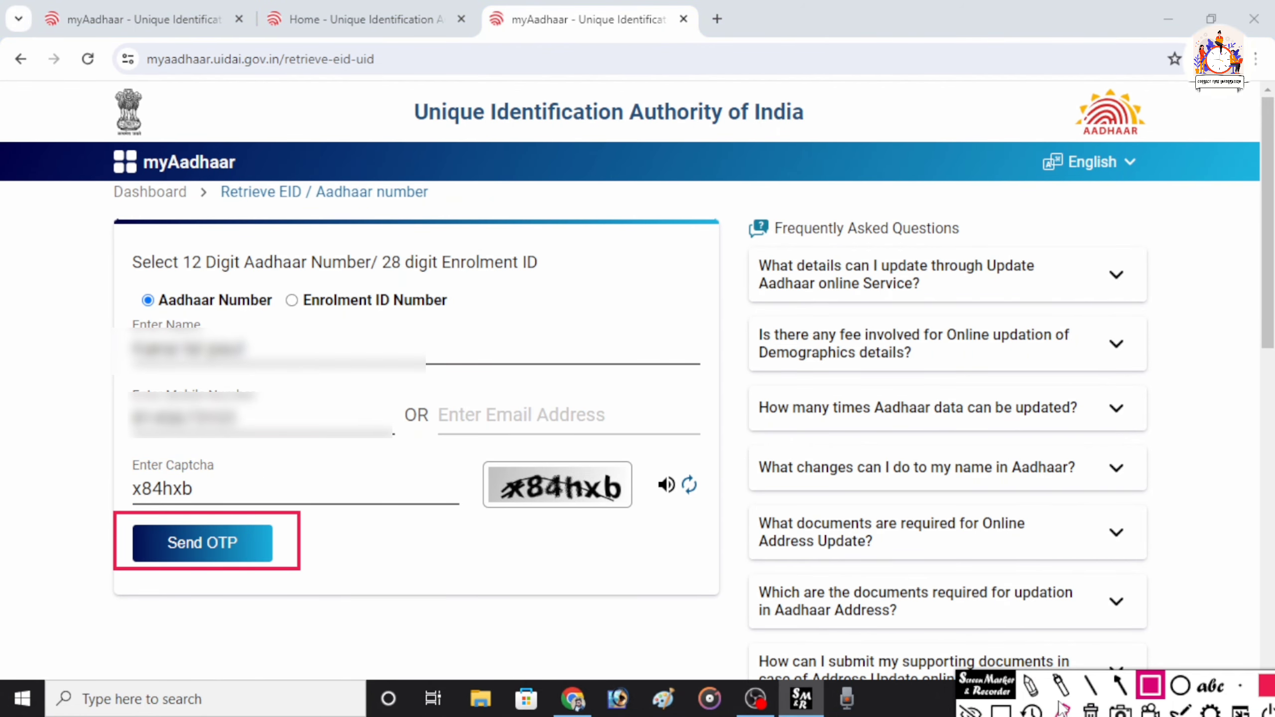
click(202, 543)
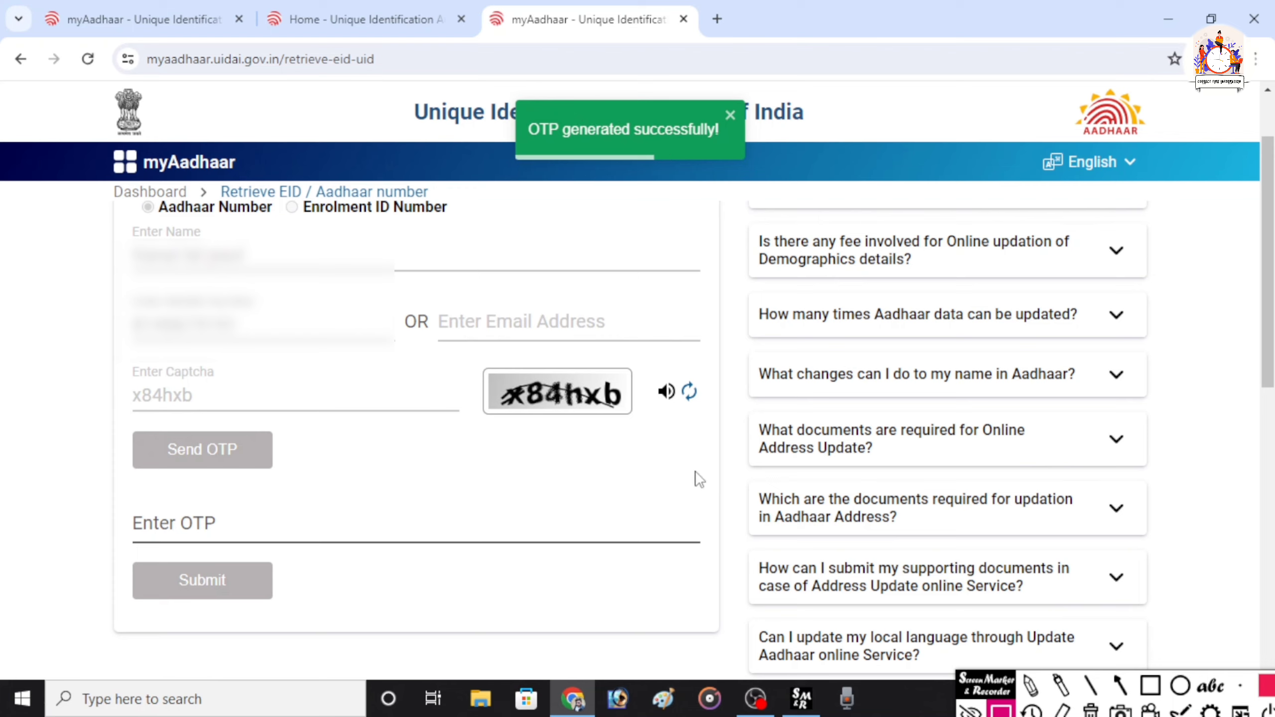
Step: Outline the OTP entry field and the Submit button with red rectangles, and remove both markings
click(1150, 685)
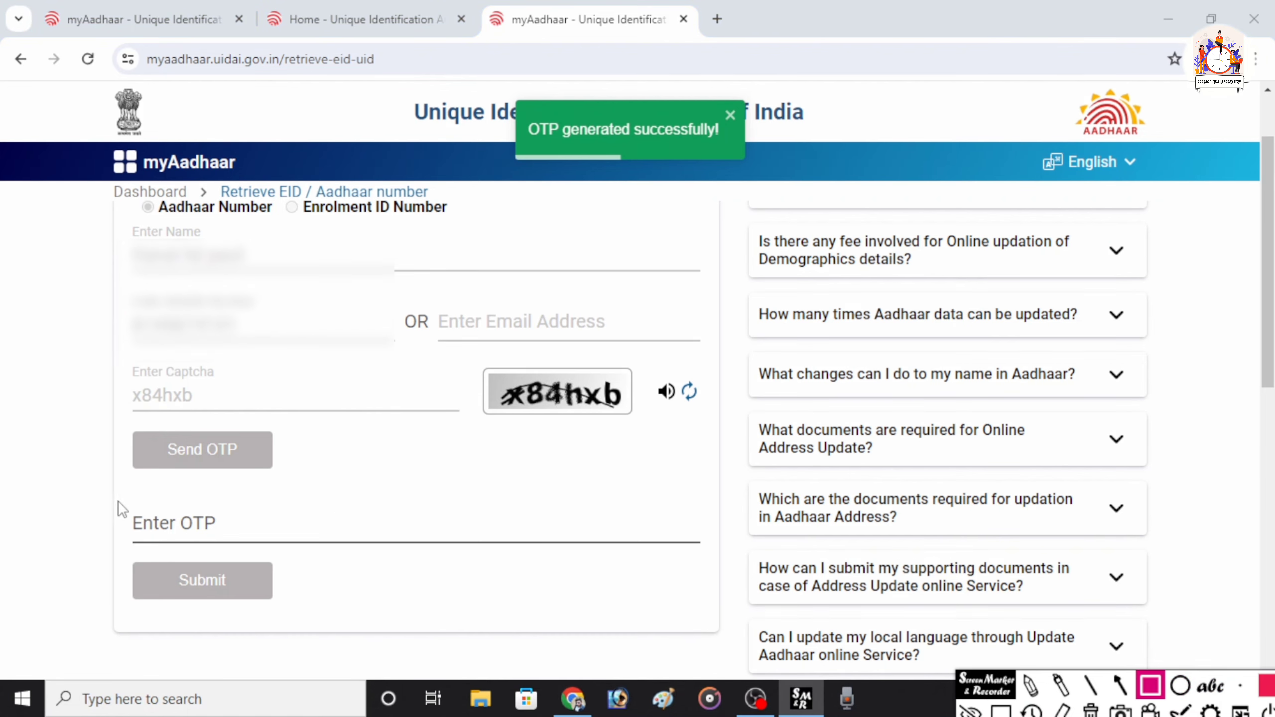
mouse_move(119, 501)
mouse_down()
mouse_move(344, 563)
mouse_move(578, 561)
mouse_move(619, 546)
mouse_up()
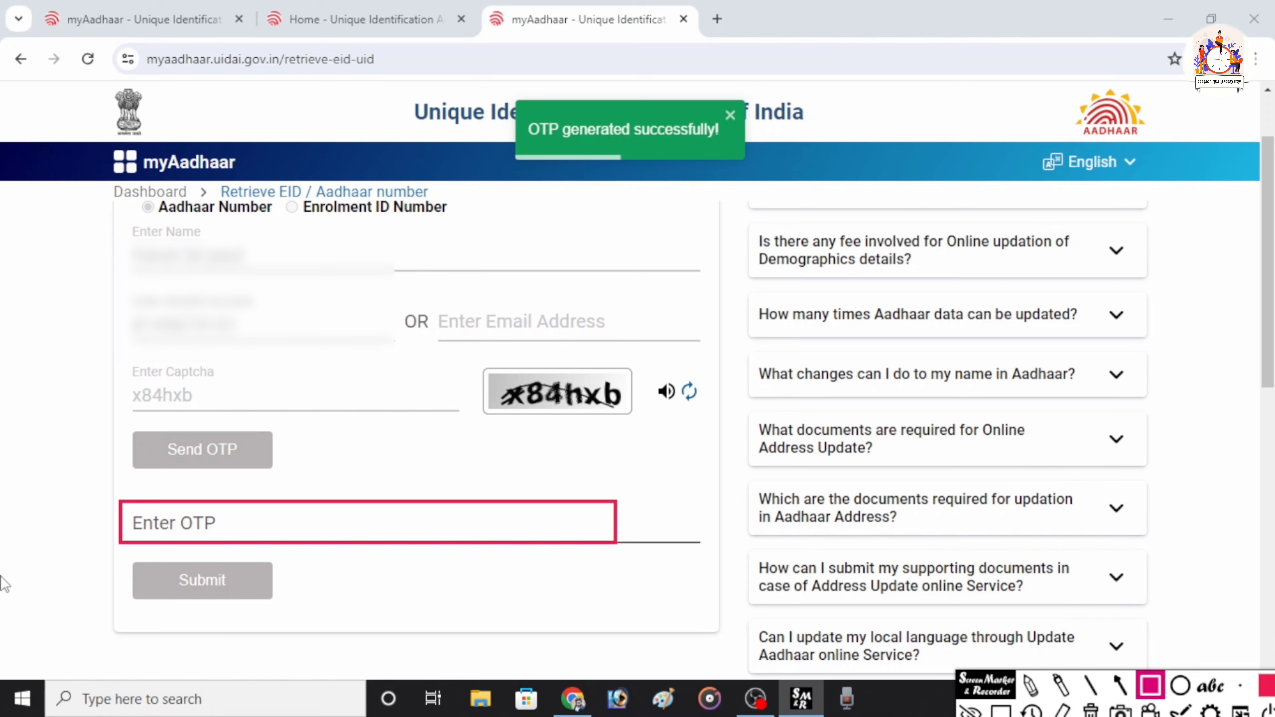
drag(121, 555, 291, 602)
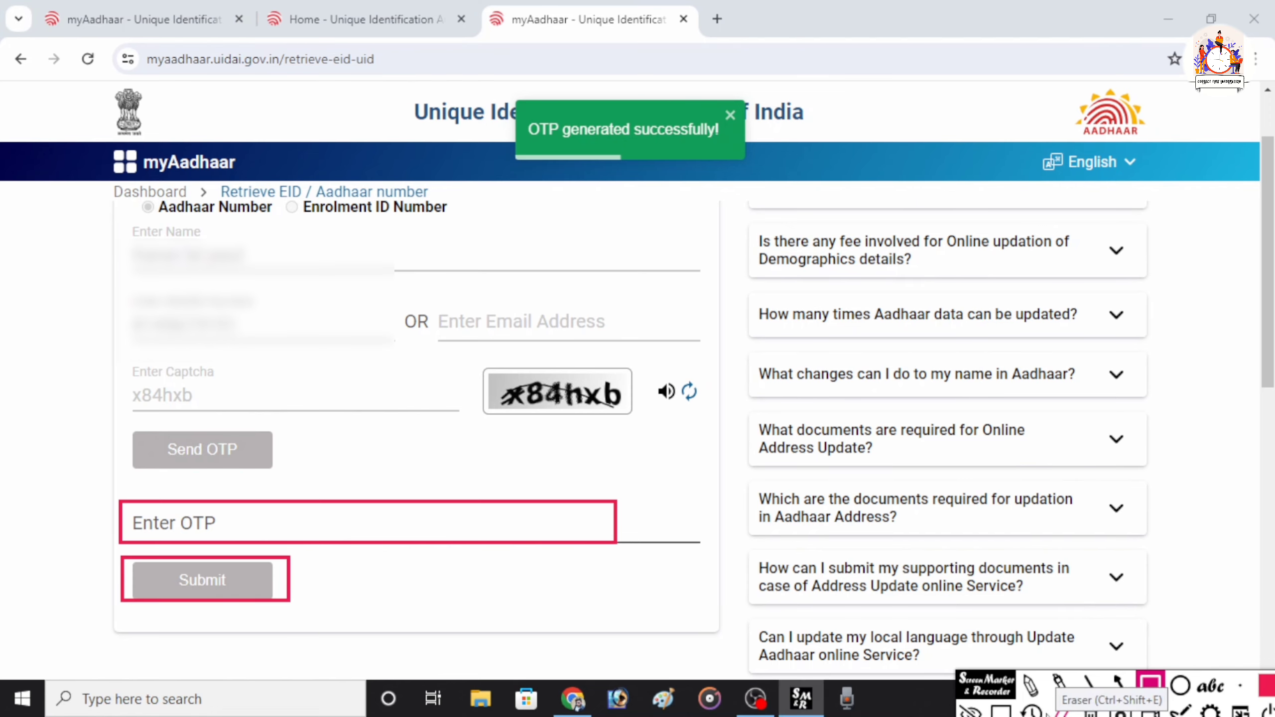
click(1031, 709)
click(1032, 709)
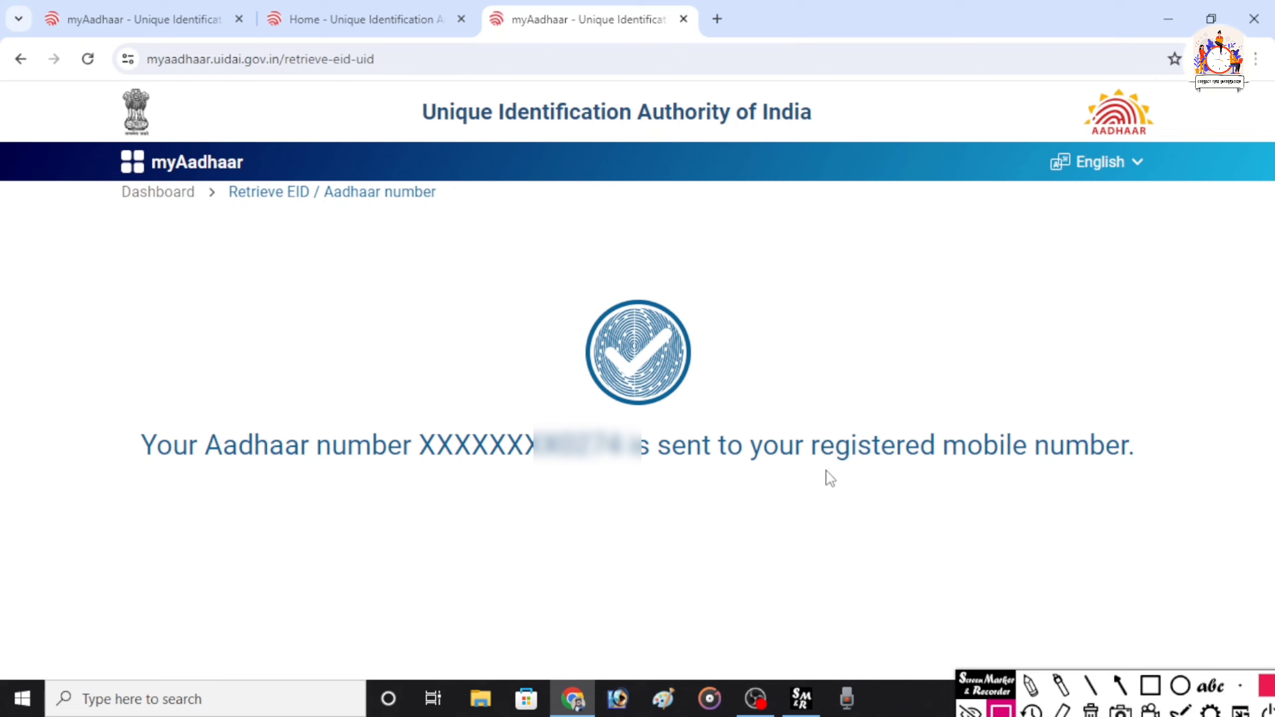